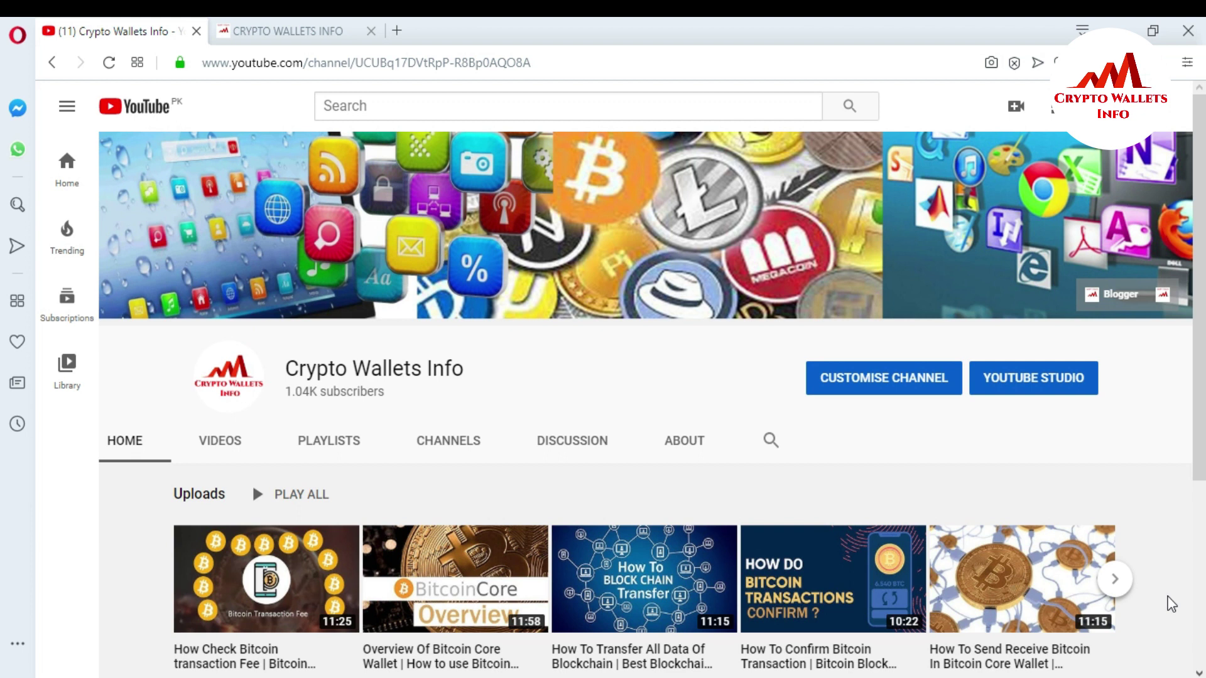
# Switch to the cryptowalletsinfo.com site and look through its posts in the Doge Coin category
pyautogui.click(306, 18)
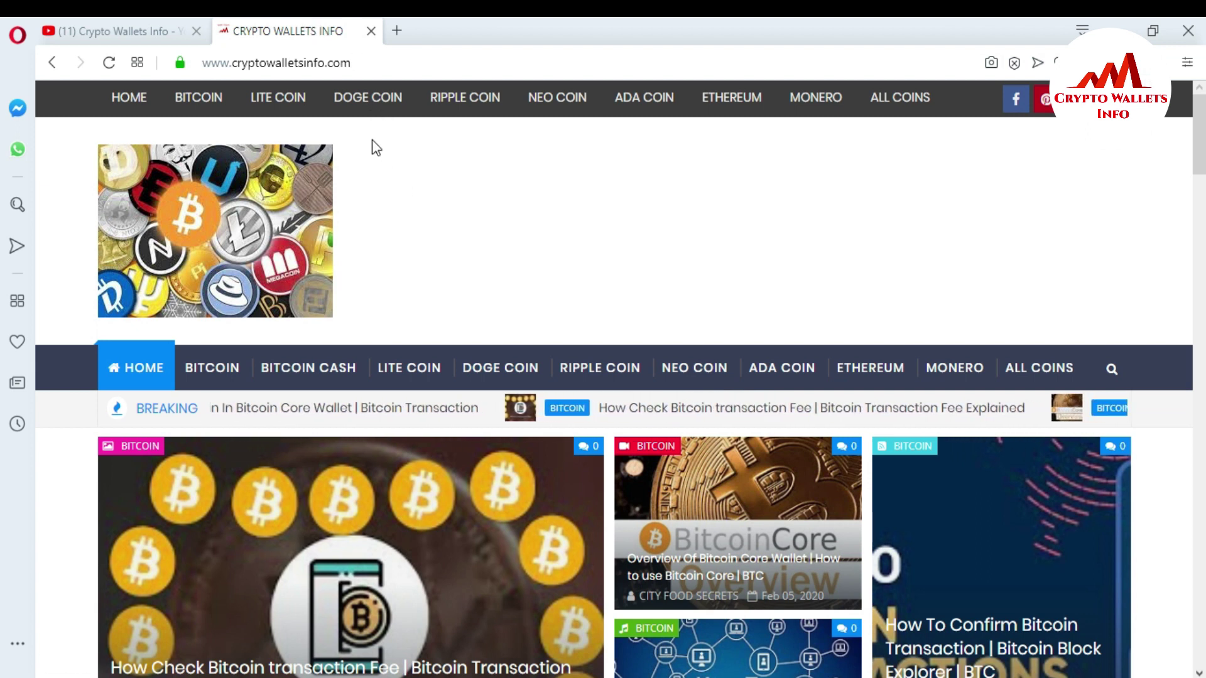
pyautogui.click(370, 103)
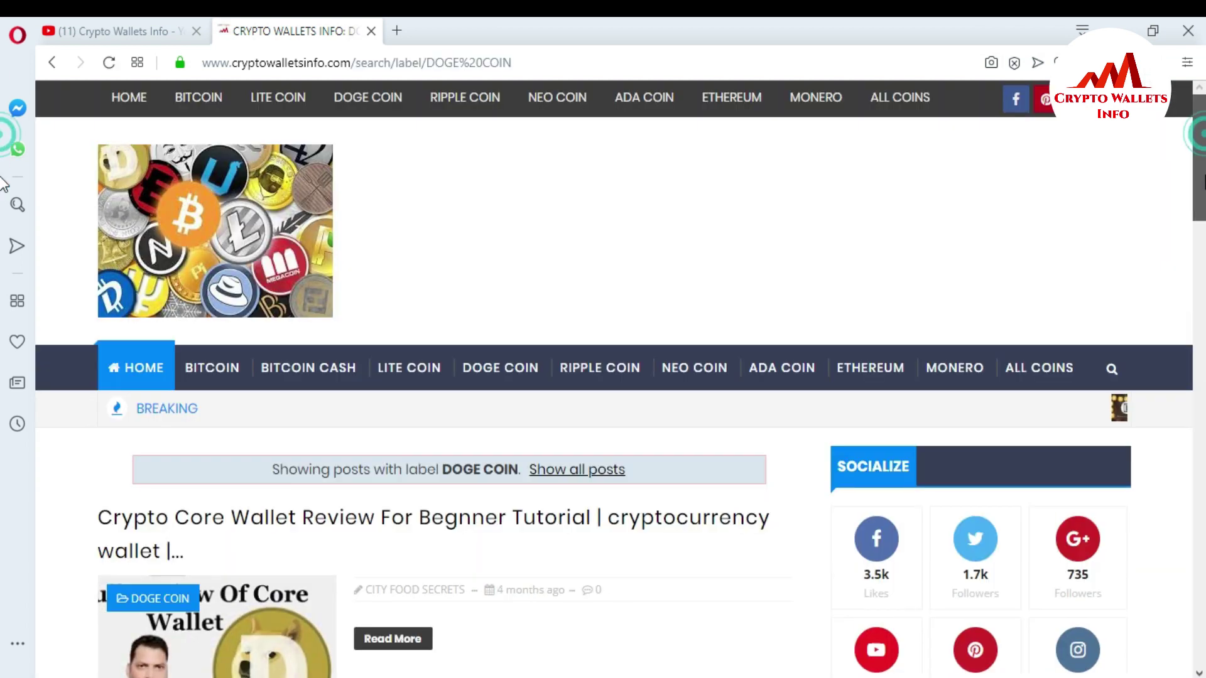
pyautogui.scroll(-7, 3, 214)
pyautogui.scroll(-5, 4, 245)
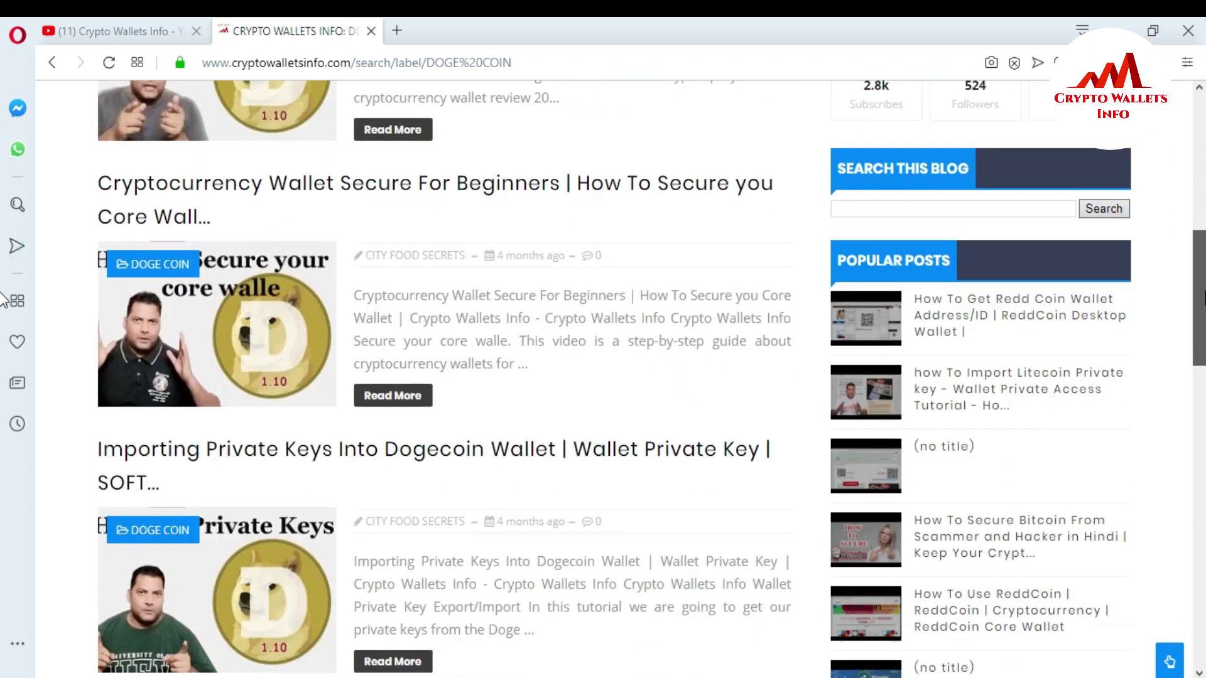
pyautogui.scroll(-4, 3, 319)
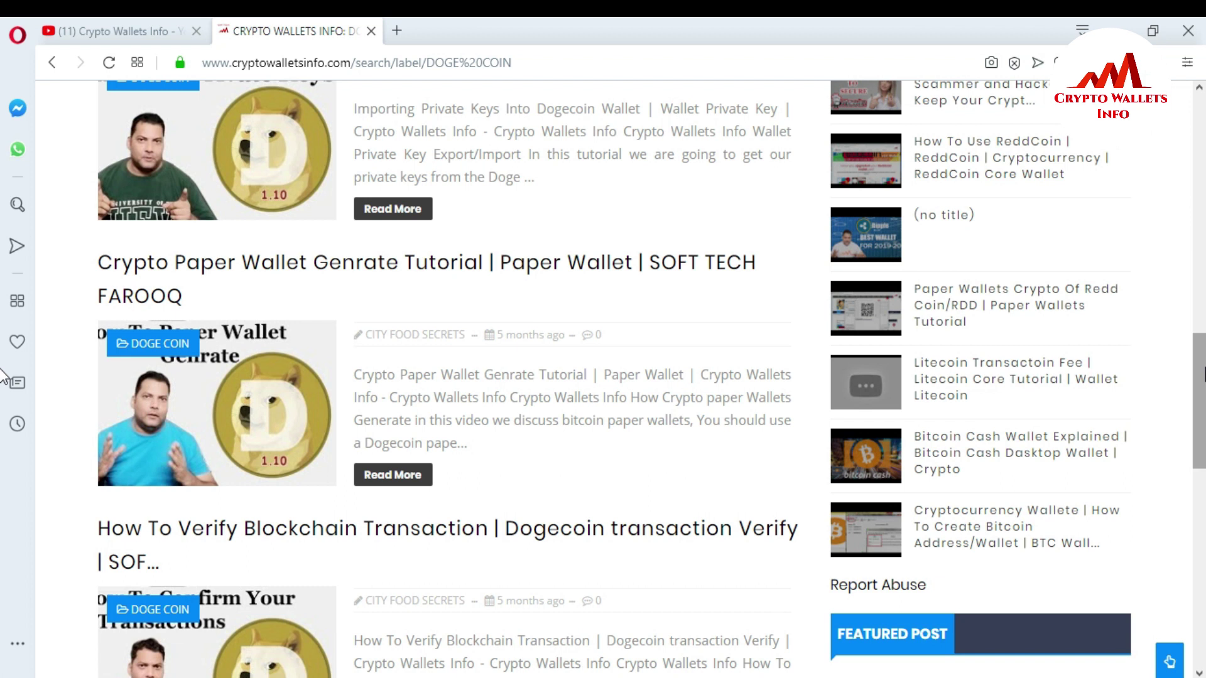
# Open google.com in a new tab and search for "dogecoin wallet"
pyautogui.click(402, 27)
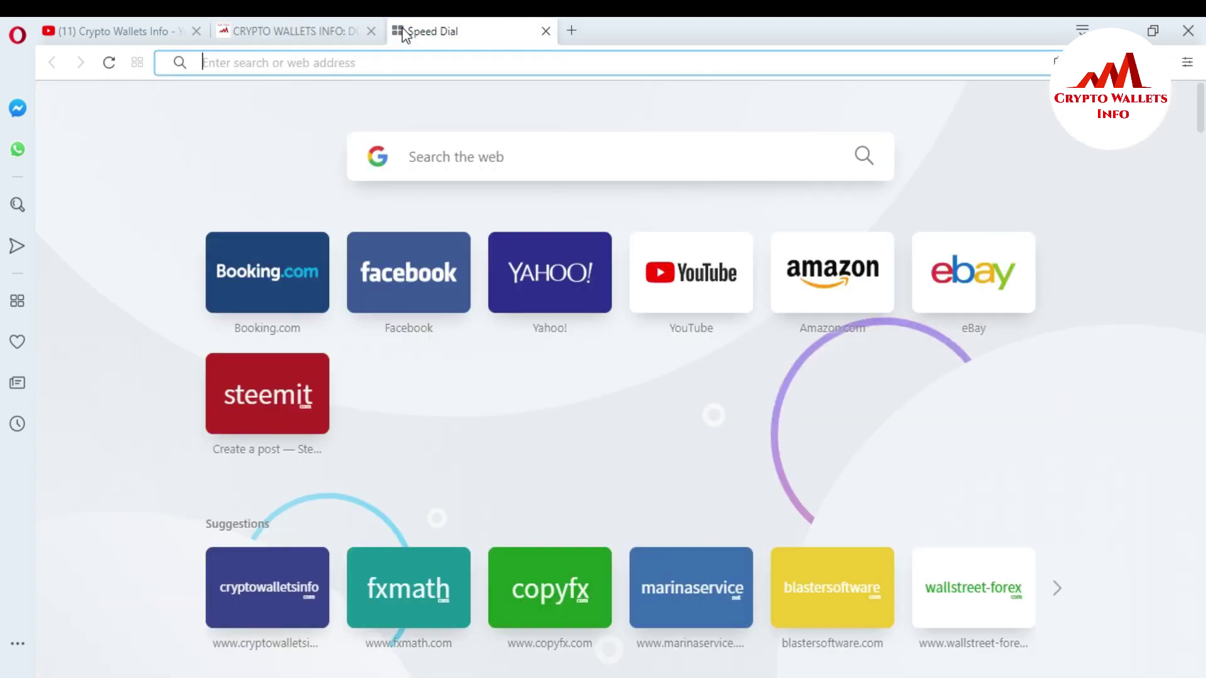
pyautogui.write('google.com')
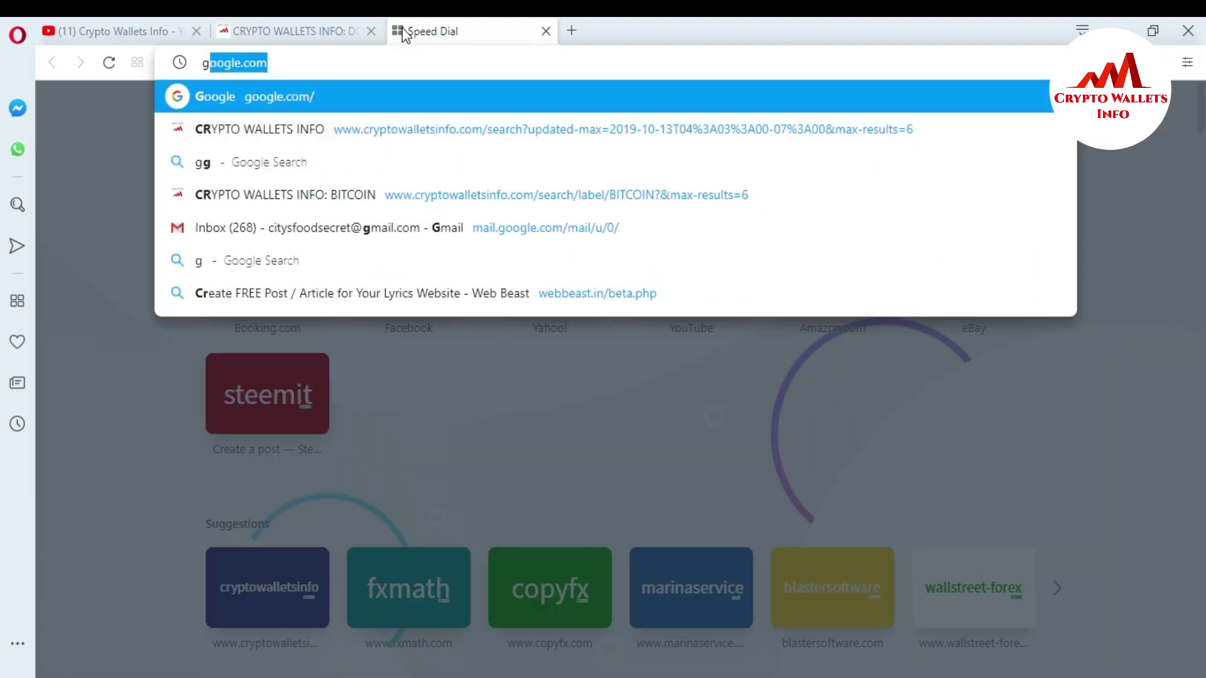
pyautogui.press('Return')
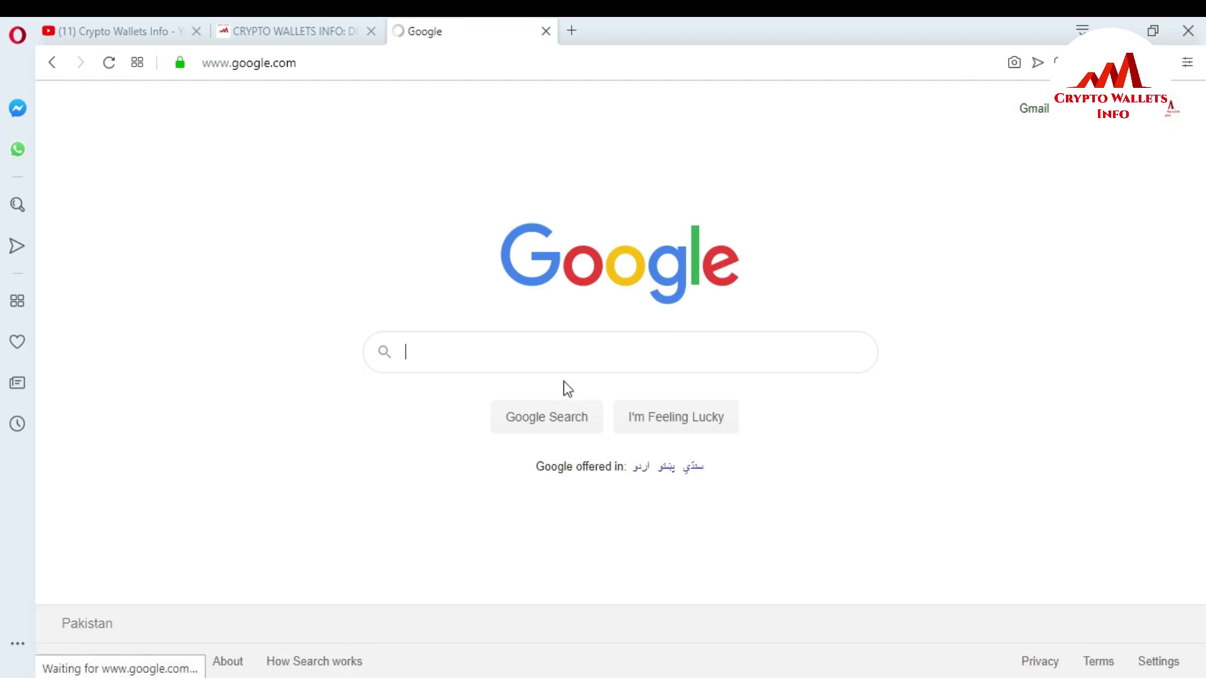
pyautogui.click(495, 347)
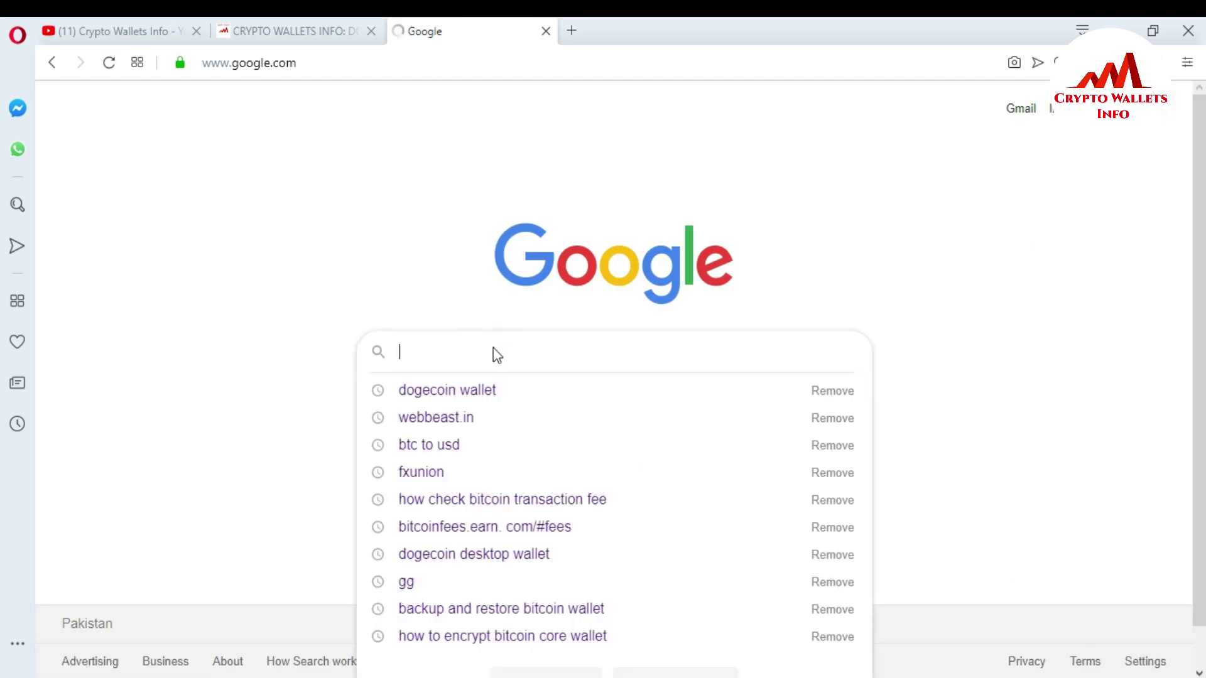
pyautogui.write('do')
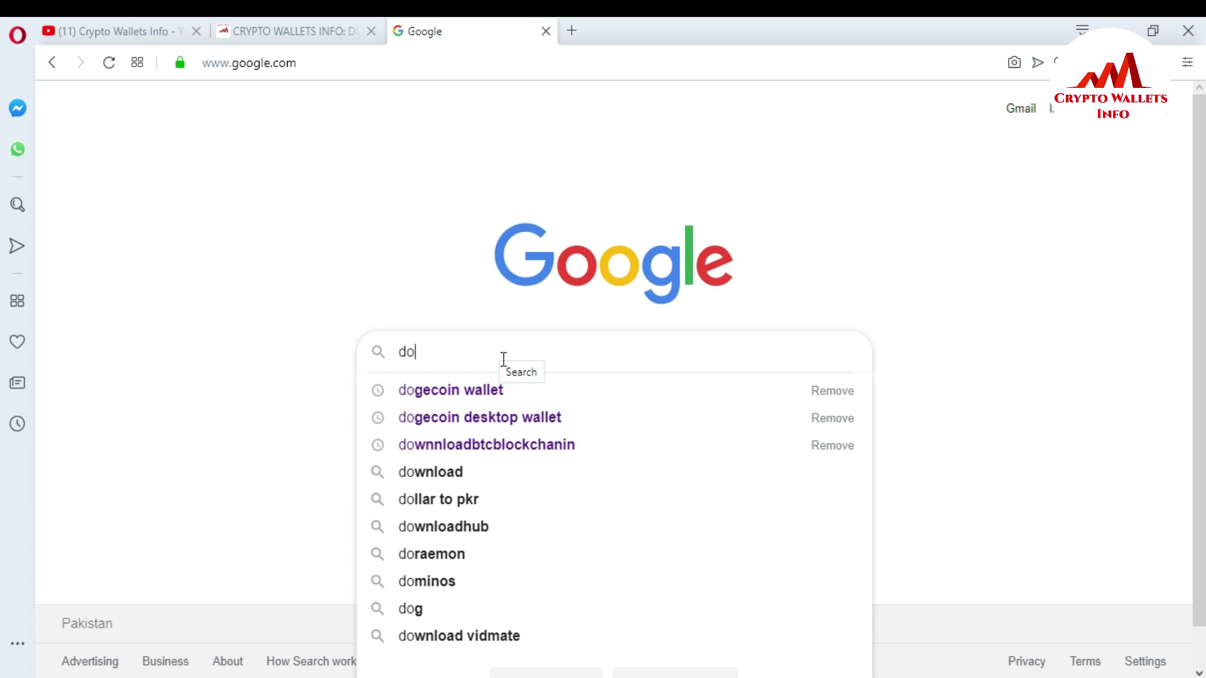
pyautogui.click(487, 392)
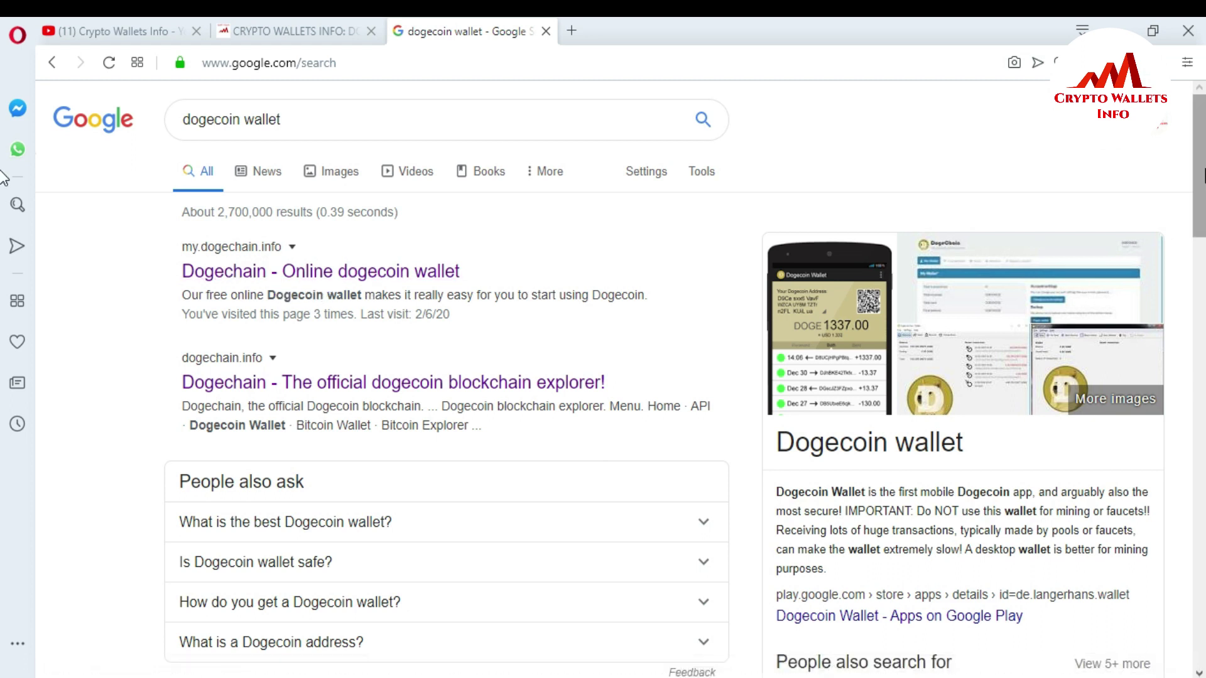
# Find the official dogecoin.com result among the search results and open it
pyautogui.scroll(-3, 2, 188)
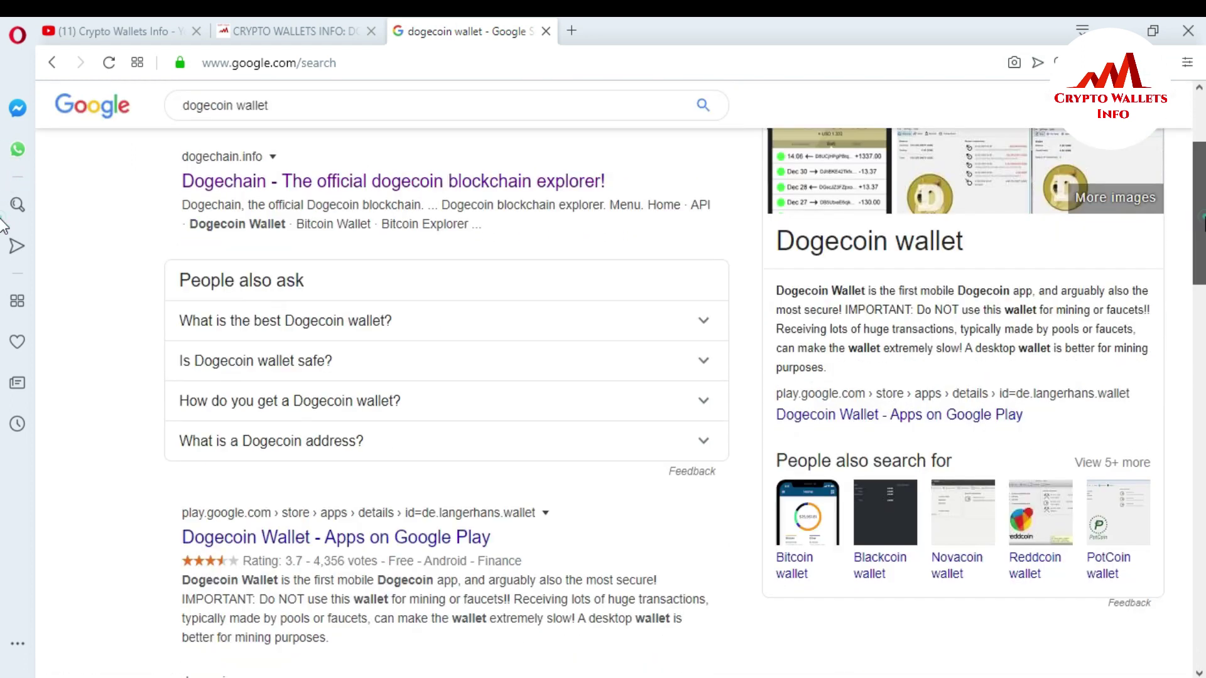
pyautogui.scroll(-5, 2, 226)
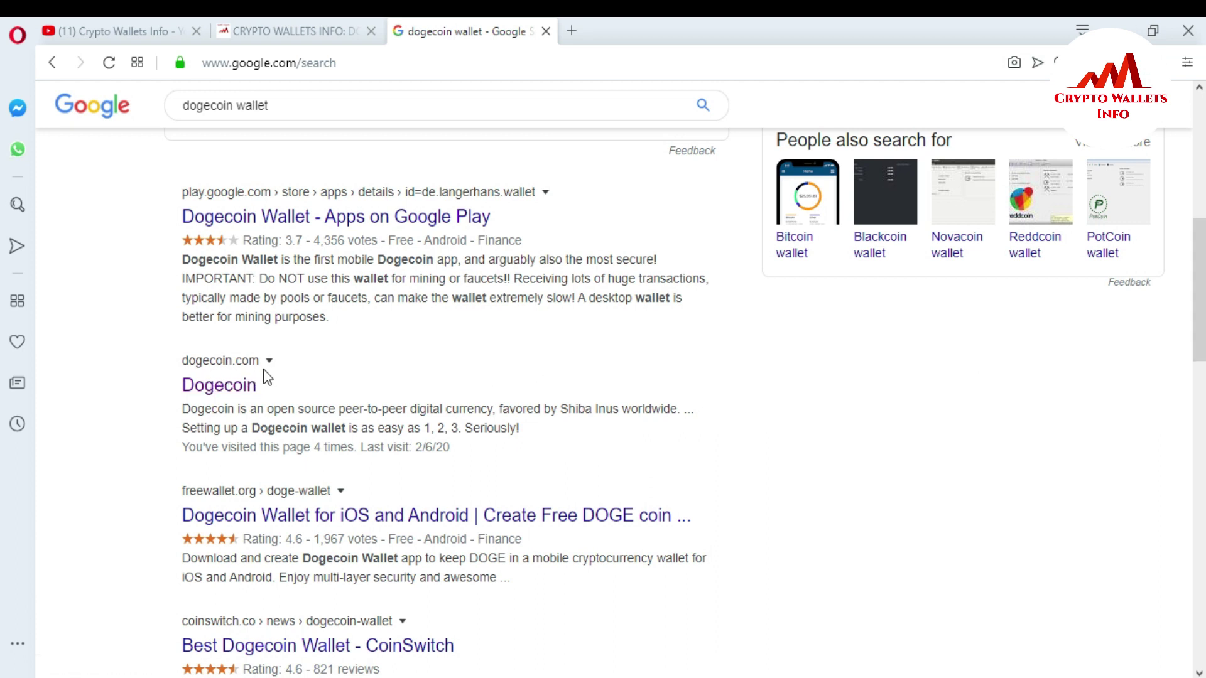
pyautogui.click(224, 367)
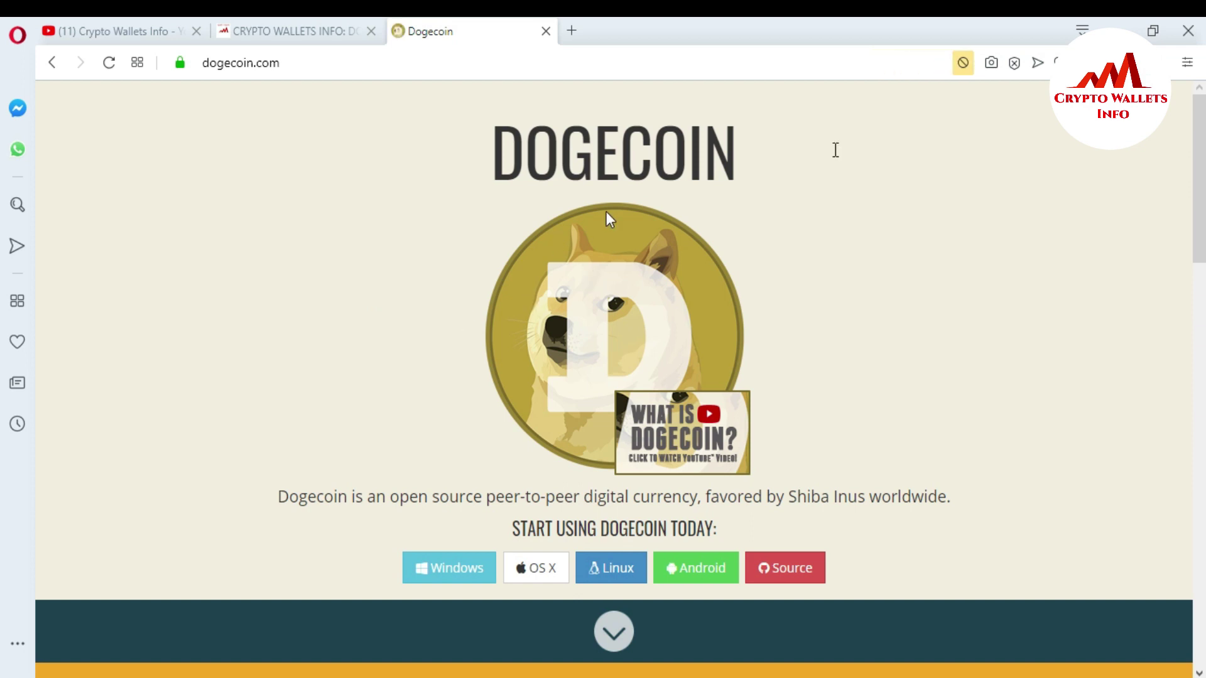
# Read through the dogecoin.com homepage down to the section on how to get started with Dogecoin
pyautogui.scroll(-4, 3, 213)
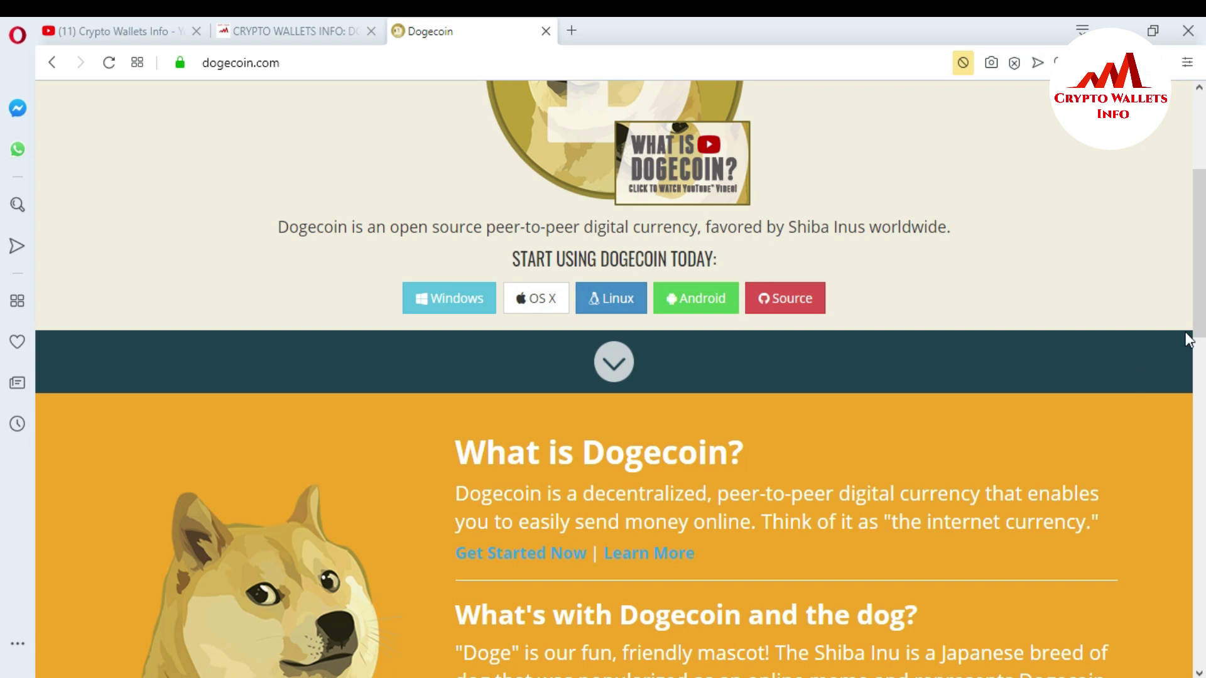
pyautogui.scroll(-5, 3, 361)
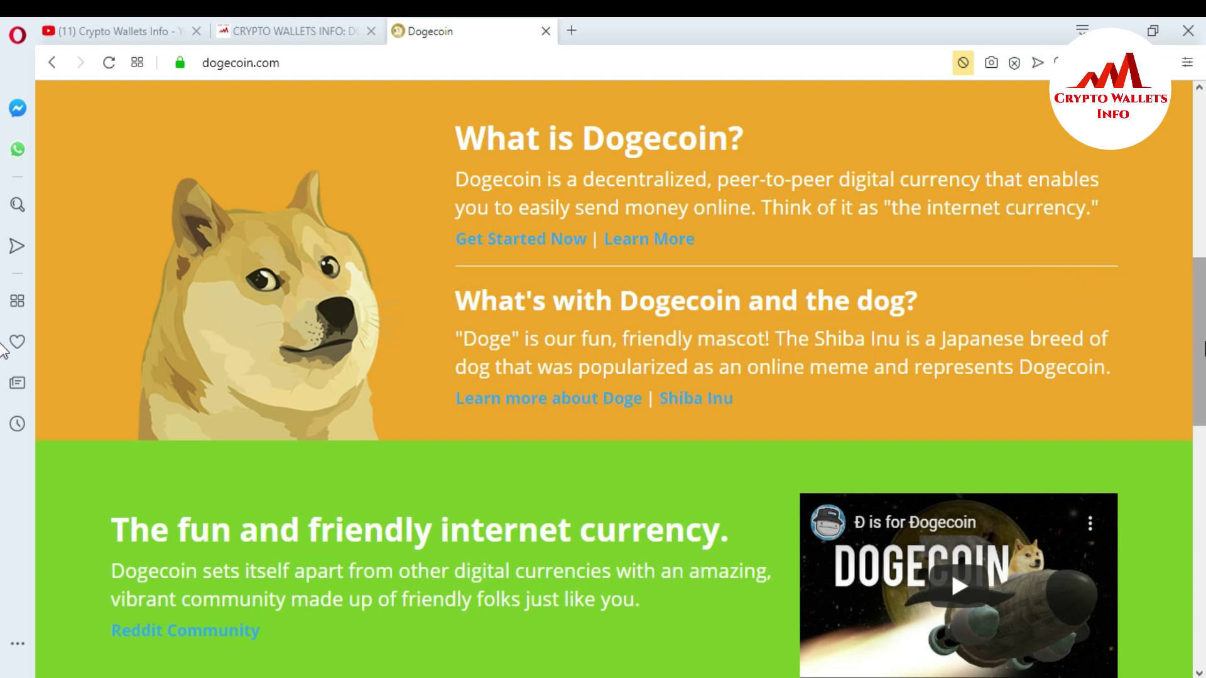
pyautogui.moveTo(1200, 336); pyautogui.dragTo(1200, 396)
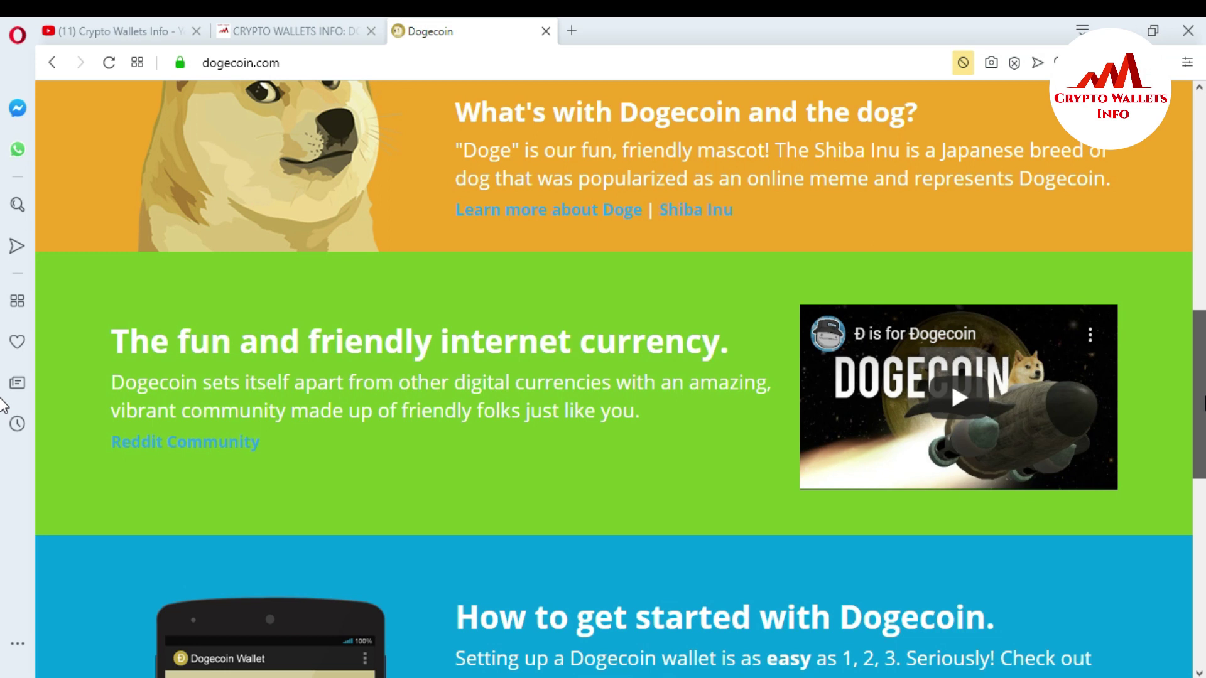
pyautogui.moveTo(1200, 402); pyautogui.dragTo(1200, 506)
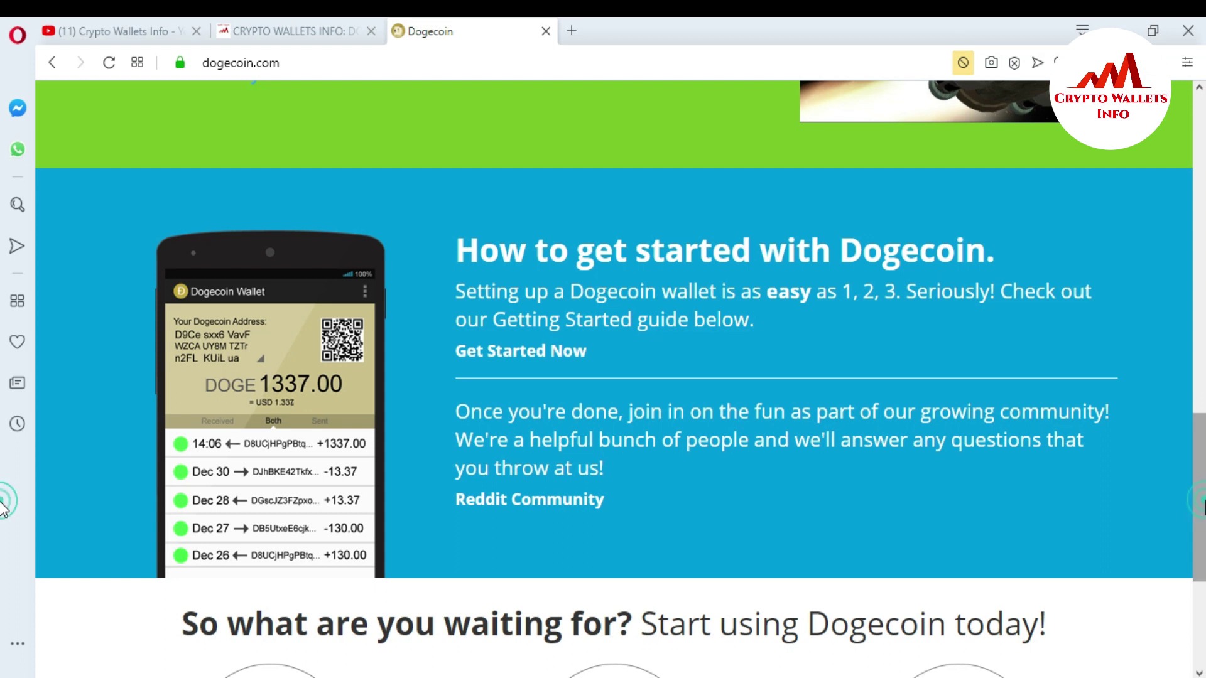
pyautogui.click(2, 506)
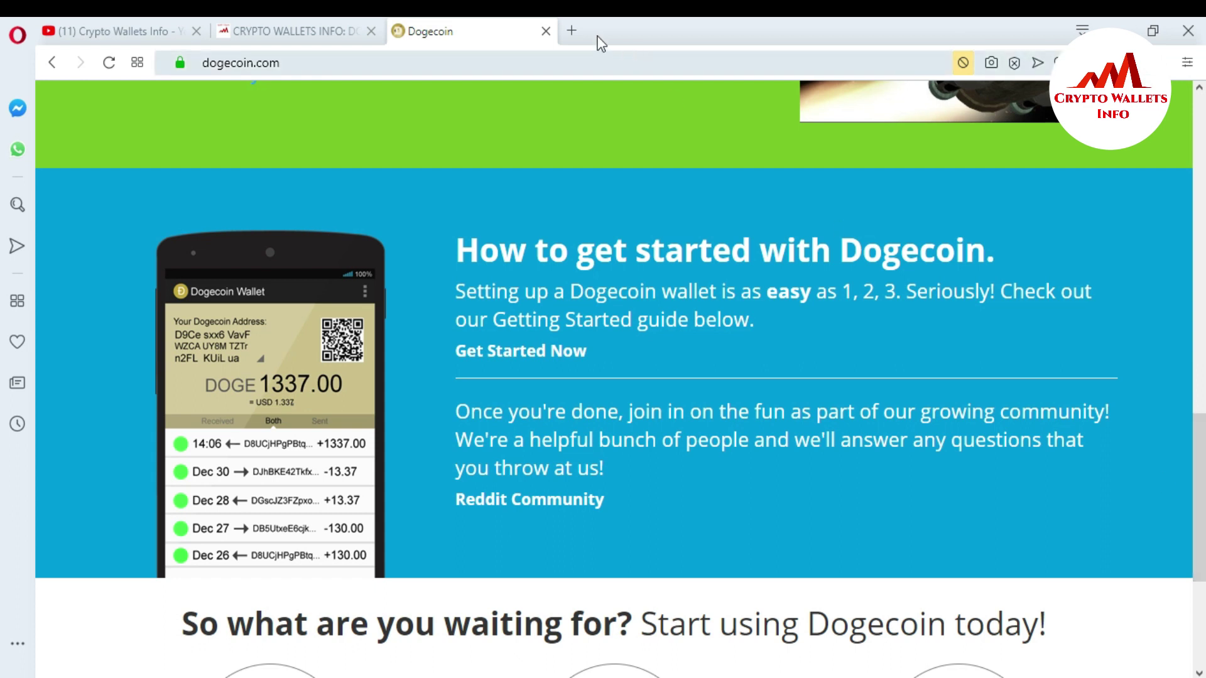
# Open coinmarketcap.com in a new tab and find Dogecoin in the market capitalization ranking
pyautogui.click(576, 30)
pyautogui.click(527, 54)
pyautogui.write('ca')
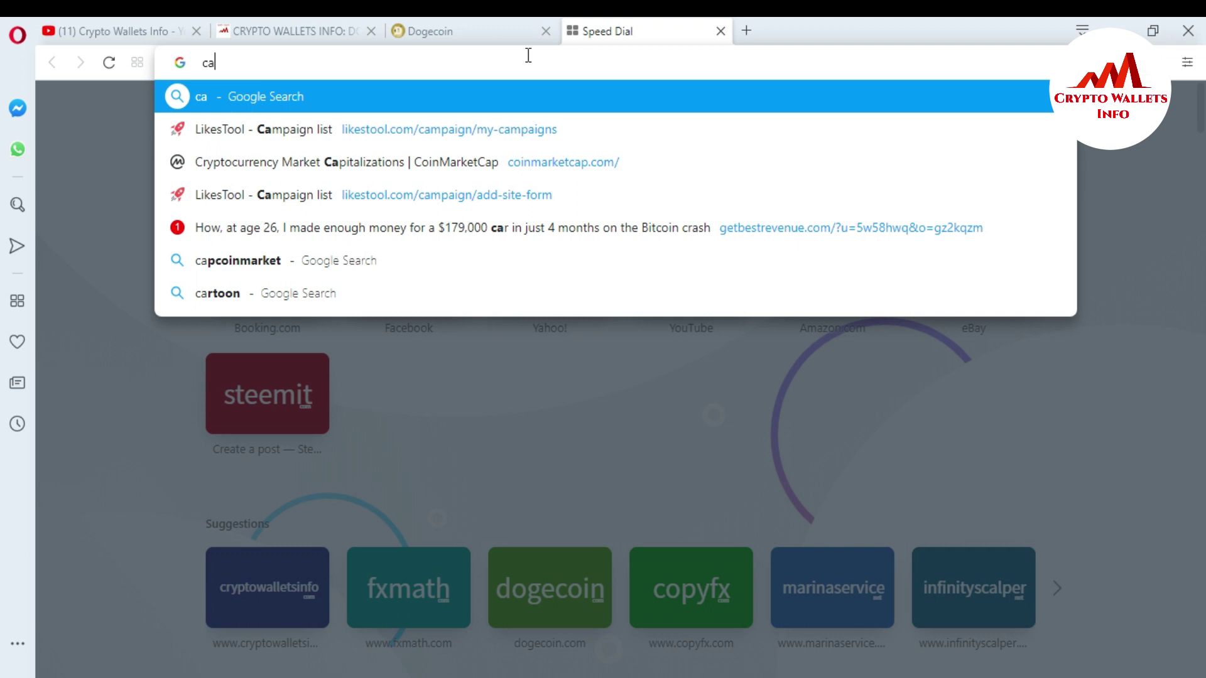
pyautogui.write('p')
pyautogui.press('Return')
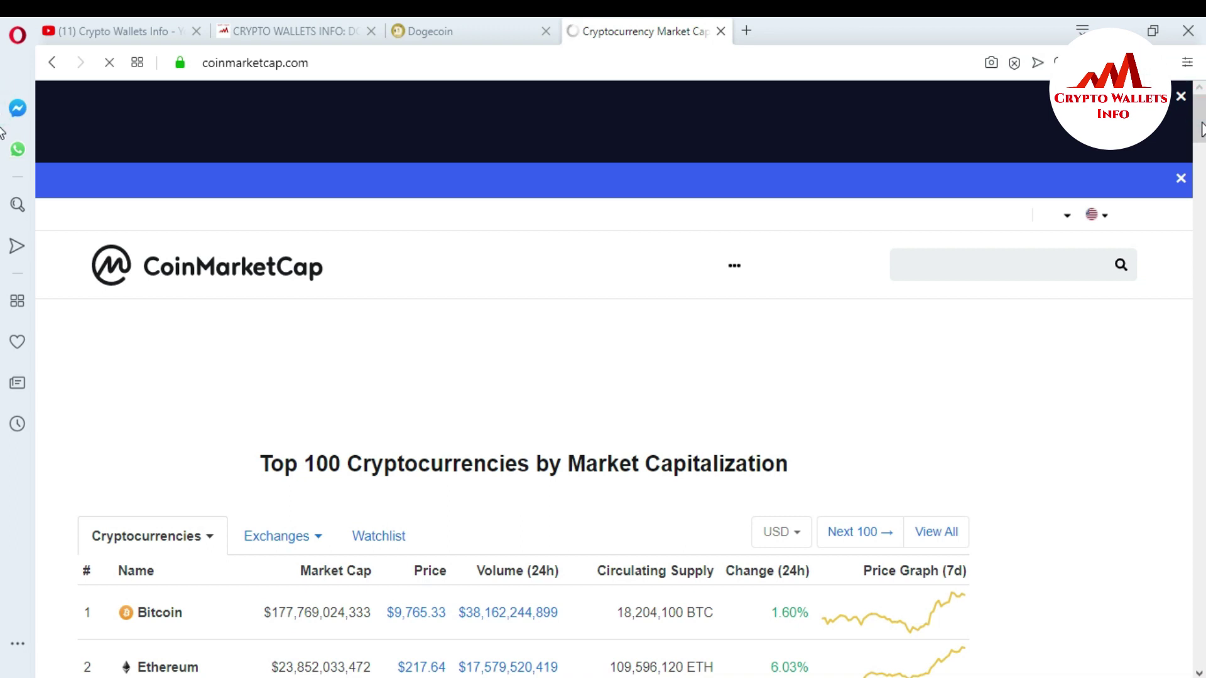
pyautogui.scroll(-4, 1201, 129)
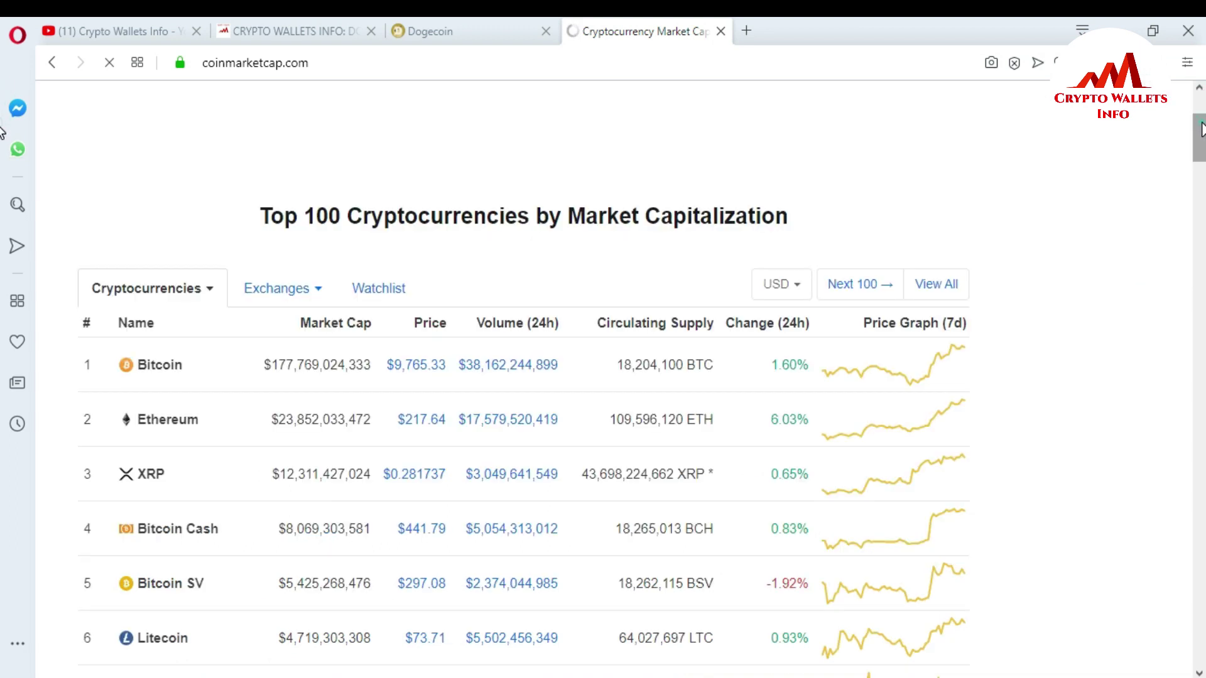
pyautogui.moveTo(1201, 146); pyautogui.dragTo(1202, 266)
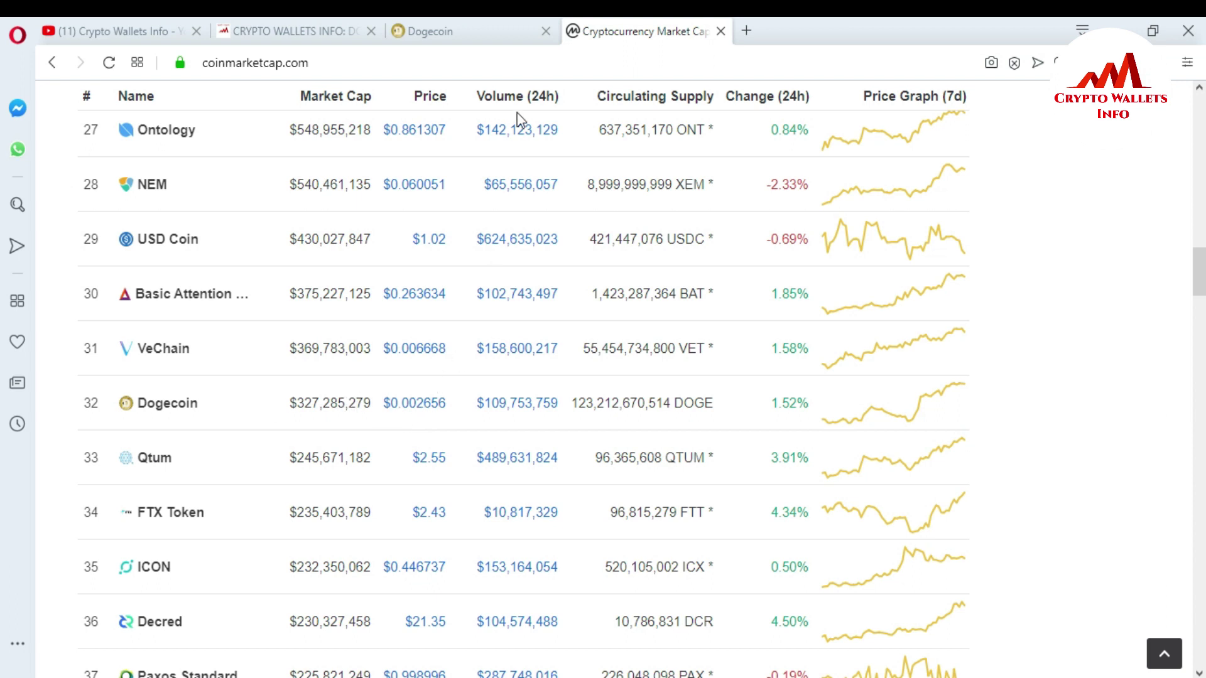
# Return to dogecoin.com and download the Windows Dogecoin Core (64 bit) installer into the Documents folder
pyautogui.click(452, 39)
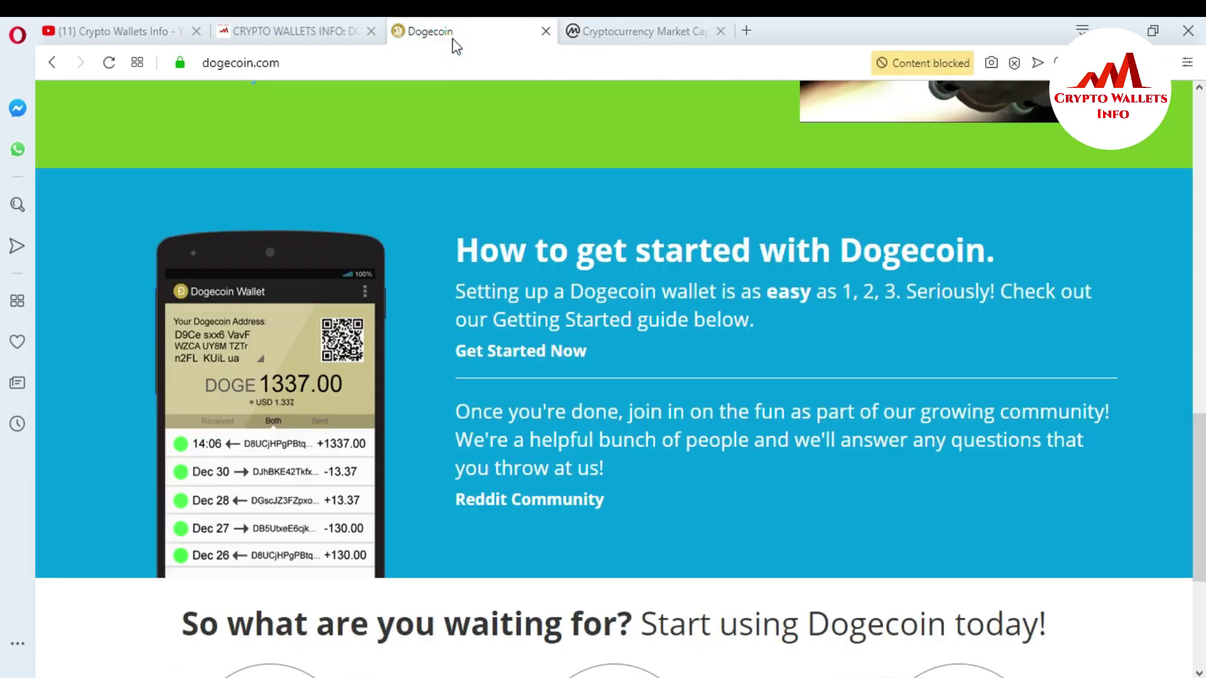
pyautogui.moveTo(1200, 518); pyautogui.dragTo(1201, 259)
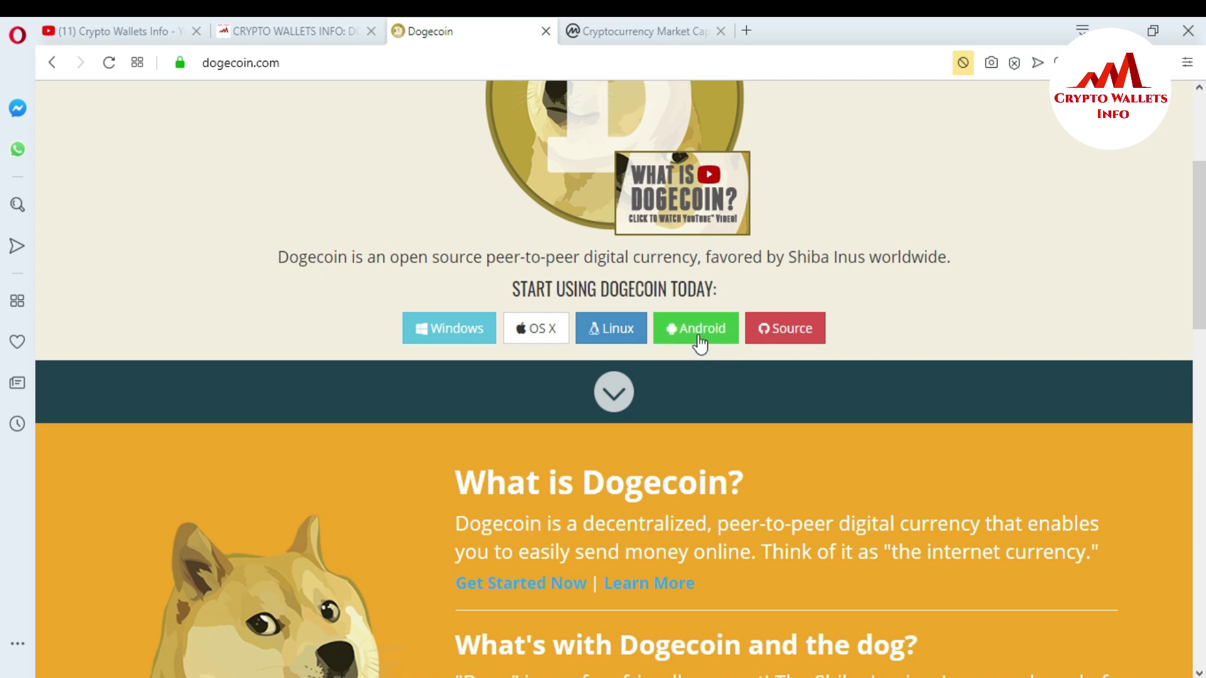
pyautogui.click(443, 334)
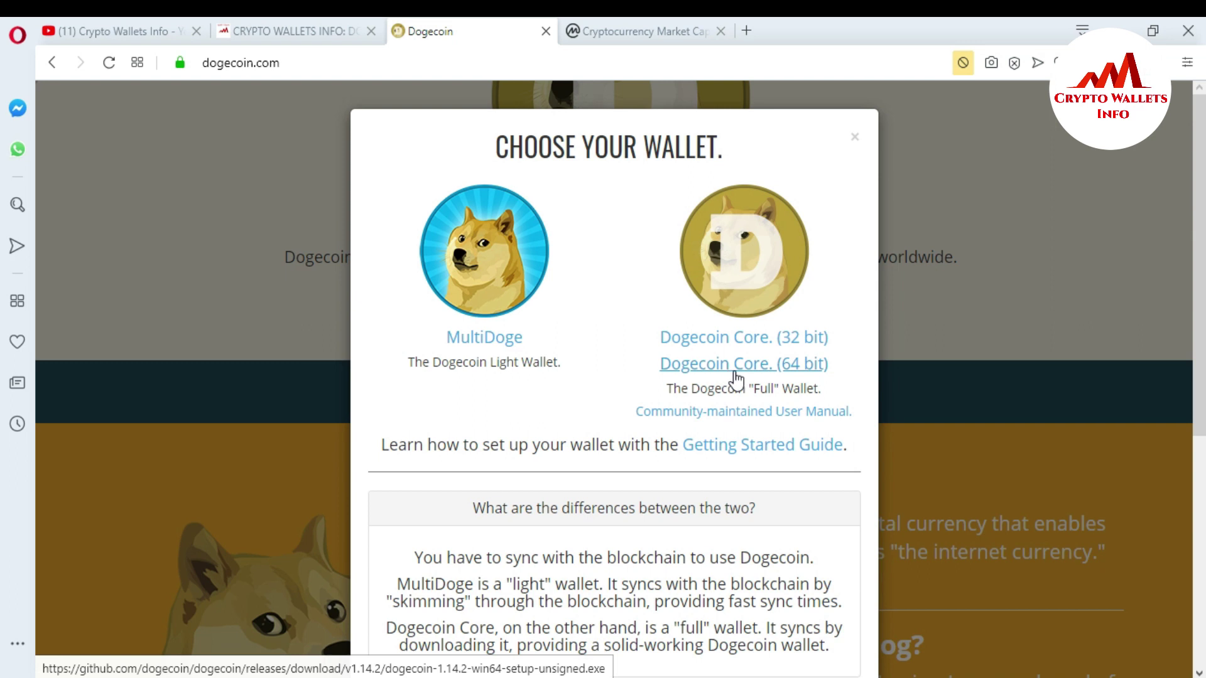
pyautogui.click(728, 367)
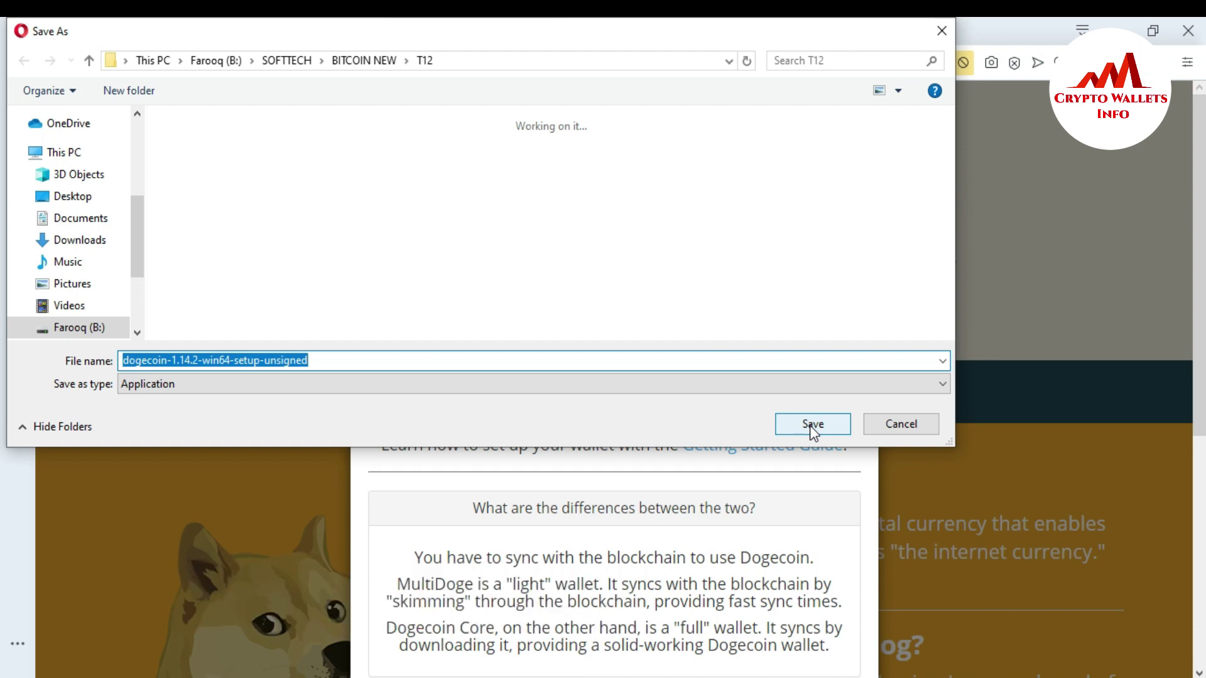
pyautogui.click(94, 219)
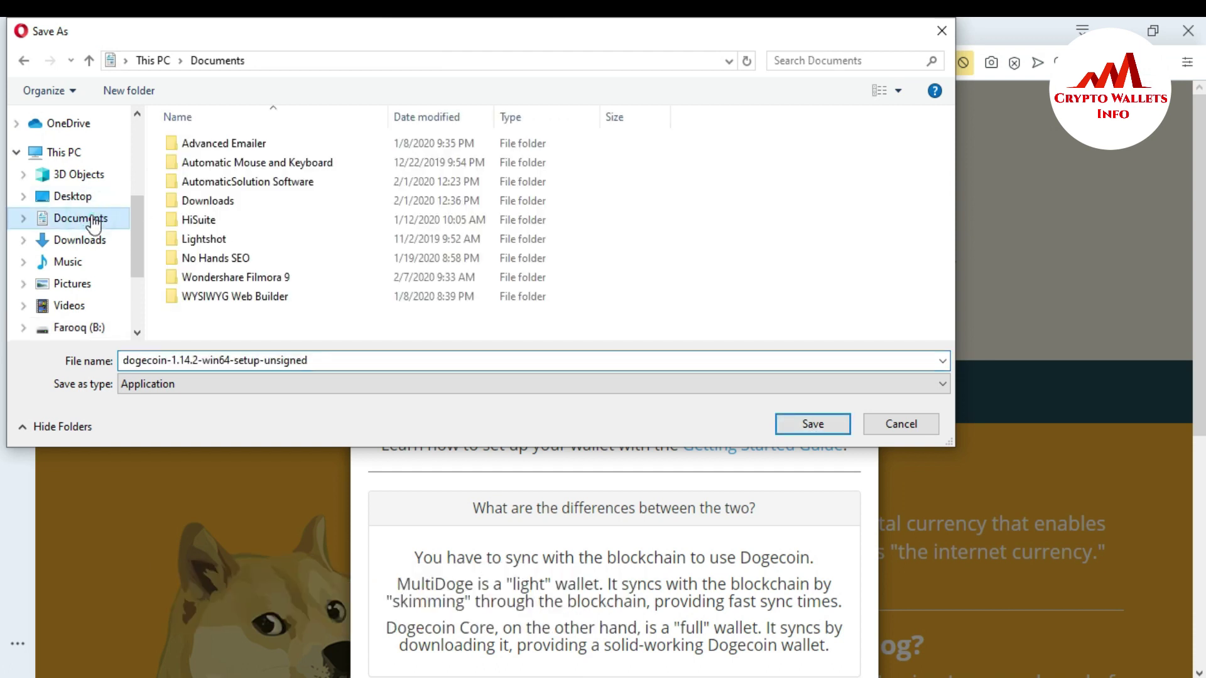
pyautogui.click(811, 427)
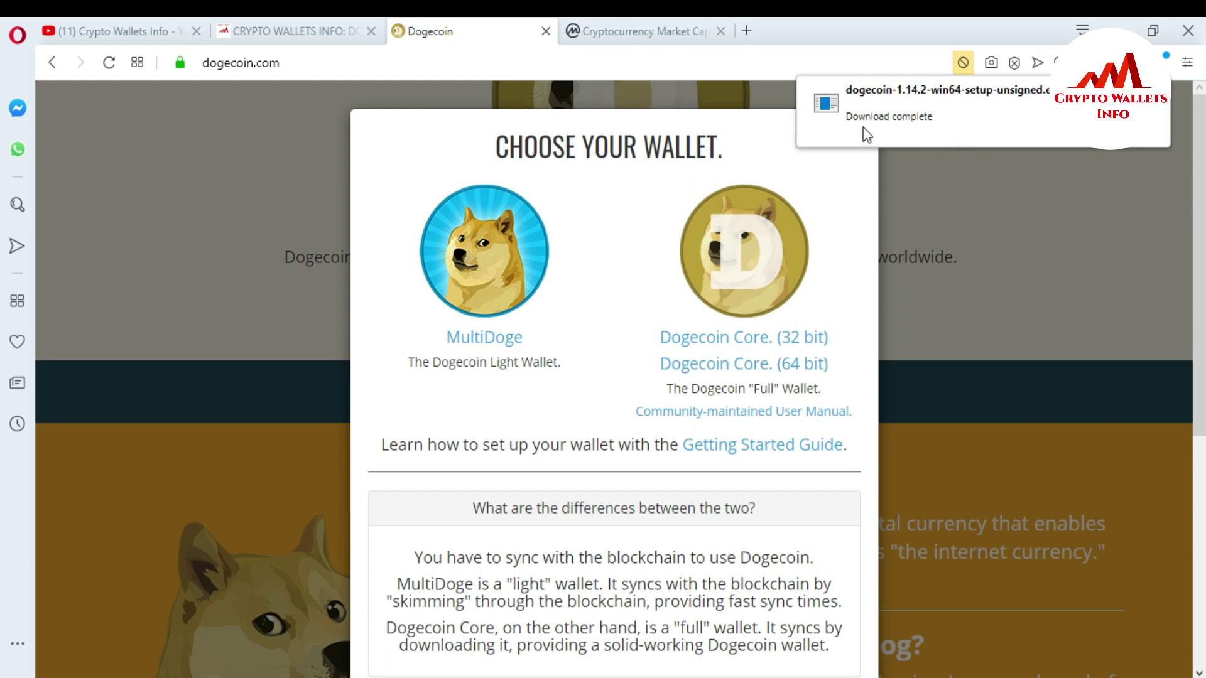
# Launch the downloaded dogecoin-1.14.2-win64-setup-unsigned.exe and choose to run it anyway despite the SmartScreen block
pyautogui.click(898, 105)
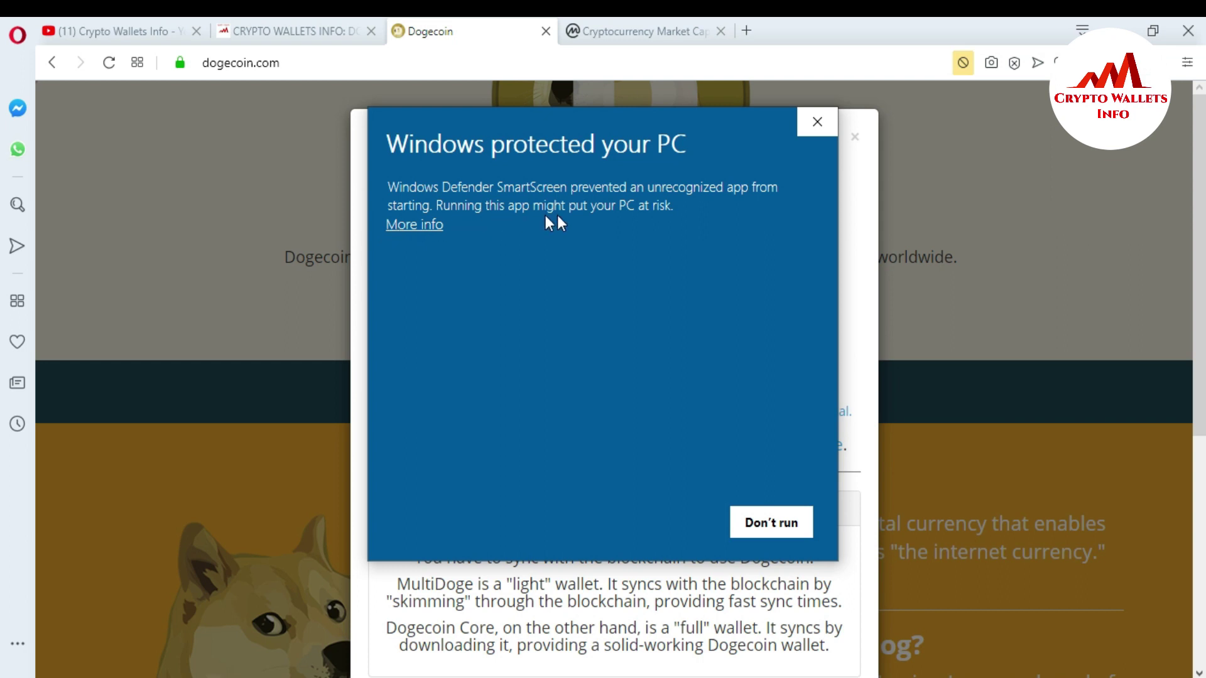
pyautogui.click(426, 226)
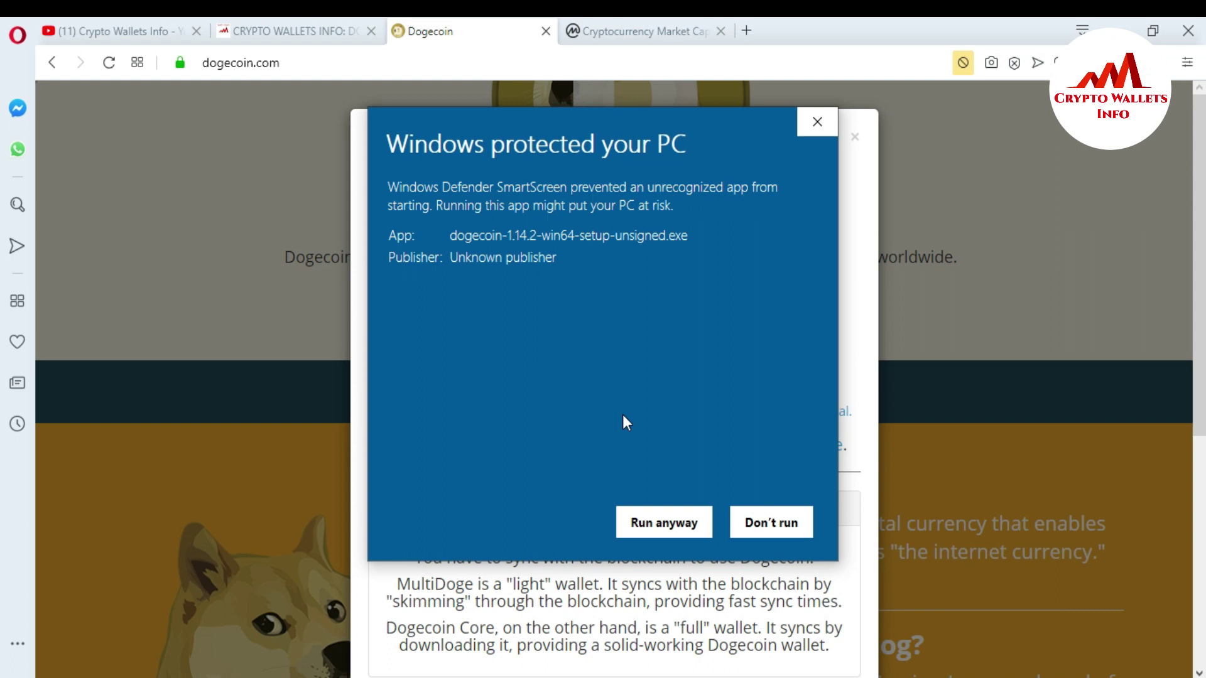
pyautogui.click(672, 523)
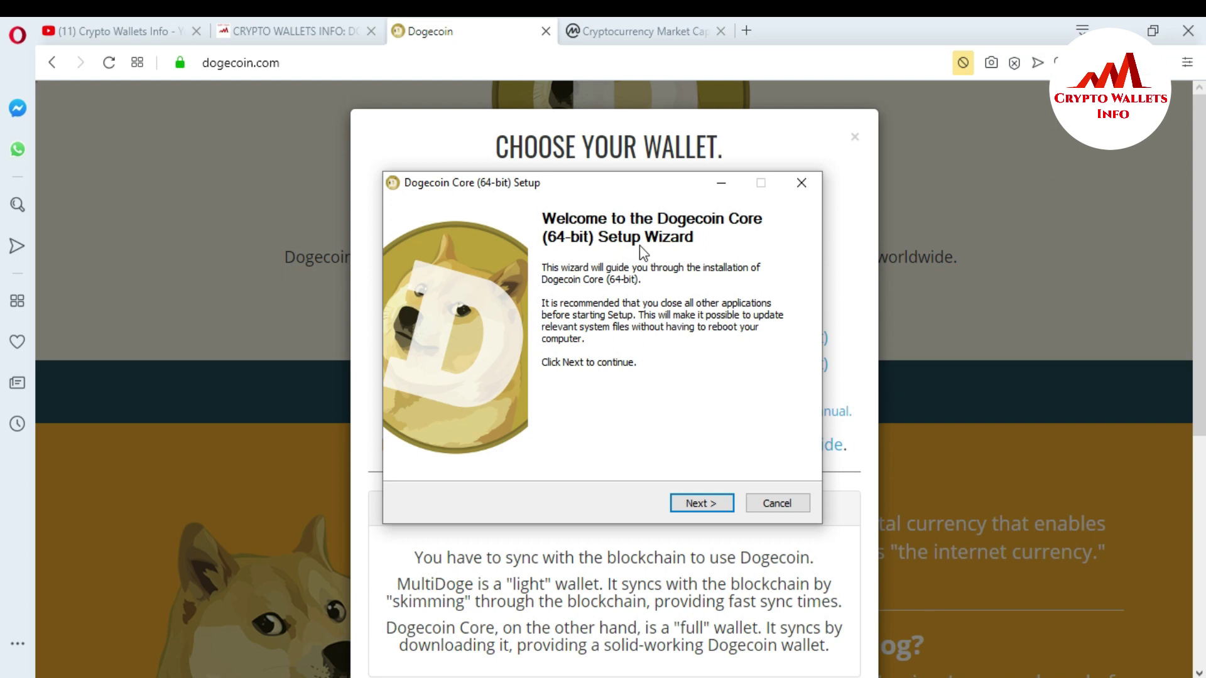
# Install Dogecoin Core in C:\Program Files\Dogecoin with the Dogecoin Core Start Menu folder, and finish setup with the run option enabled
pyautogui.click(696, 503)
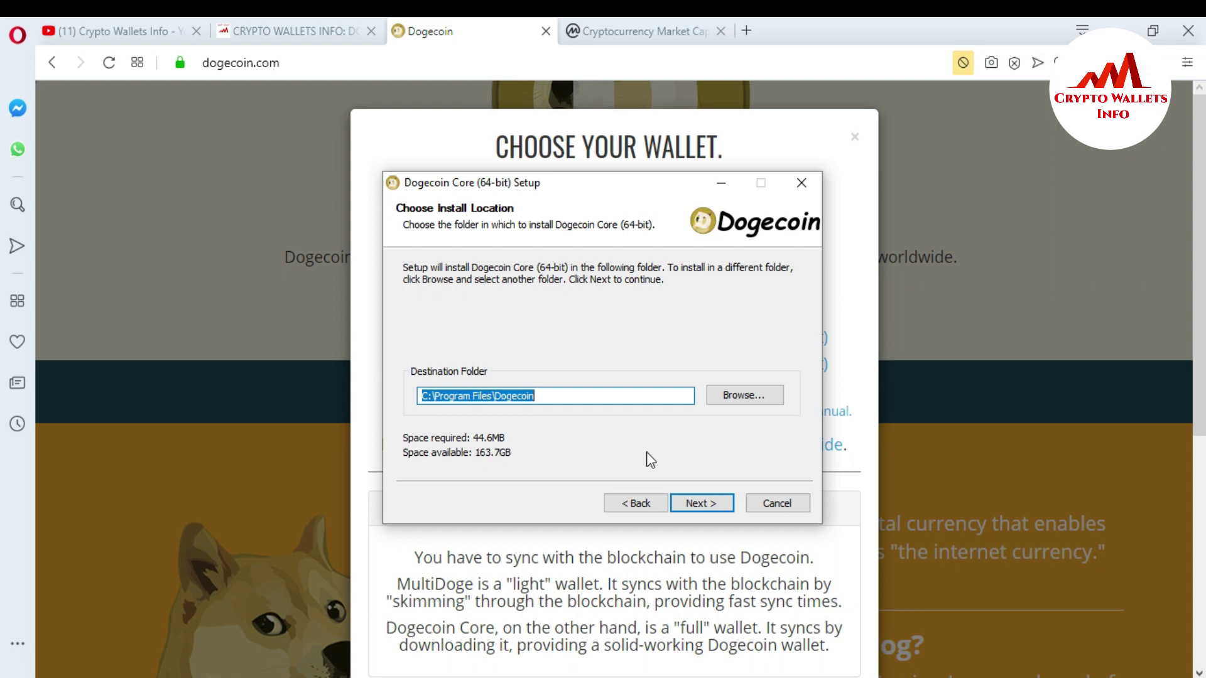
pyautogui.click(695, 503)
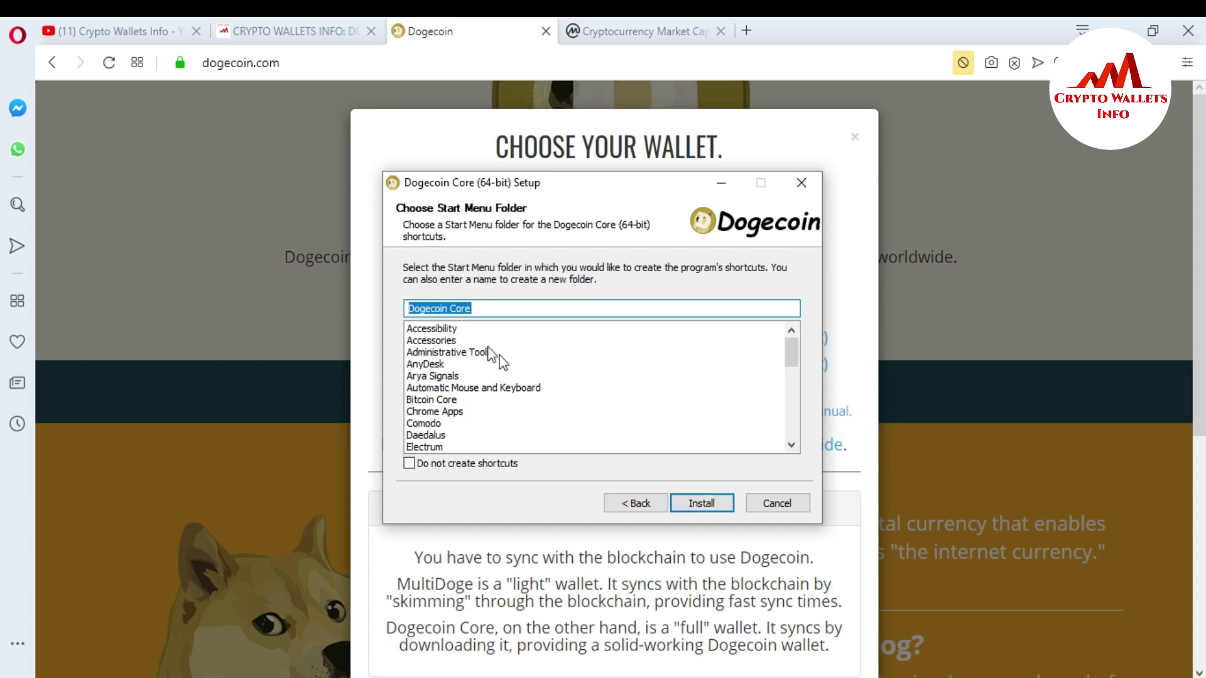
pyautogui.click(703, 504)
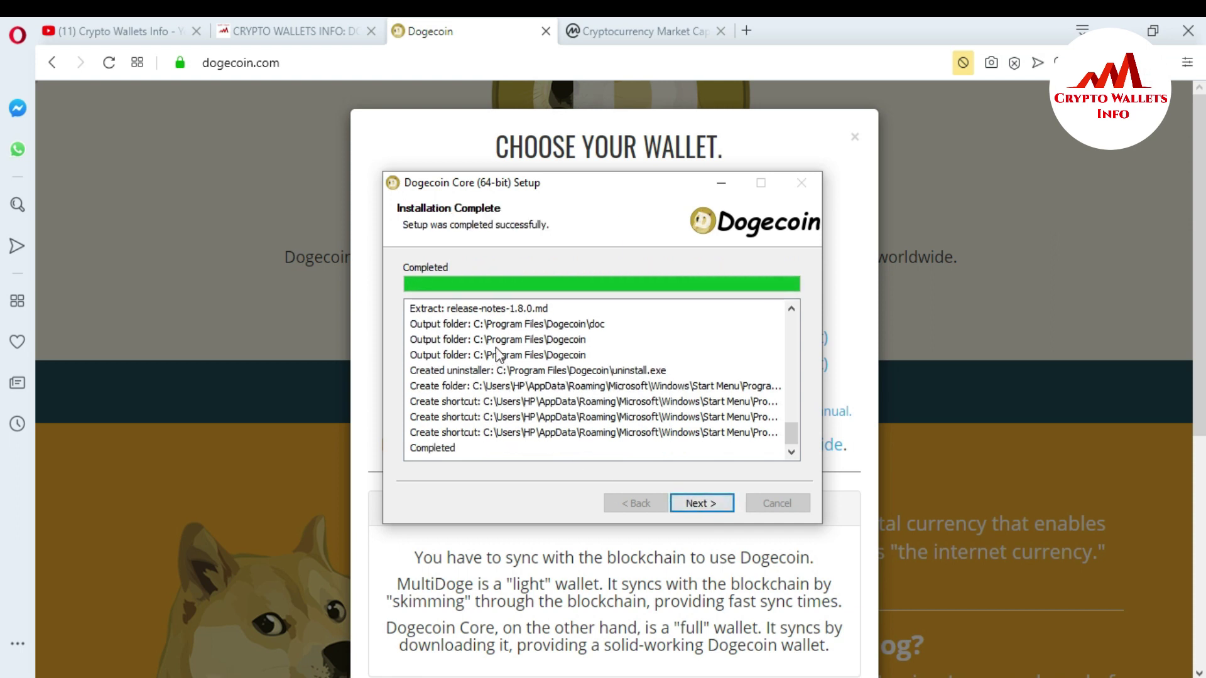
pyautogui.click(701, 504)
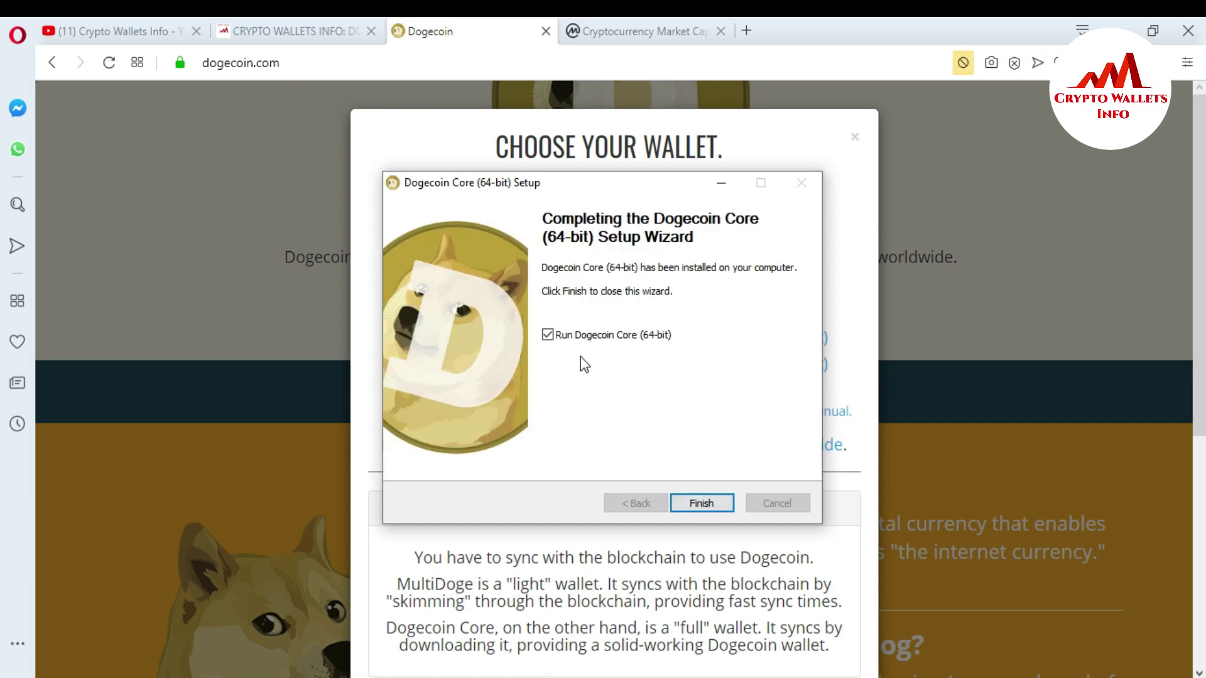
pyautogui.click(702, 503)
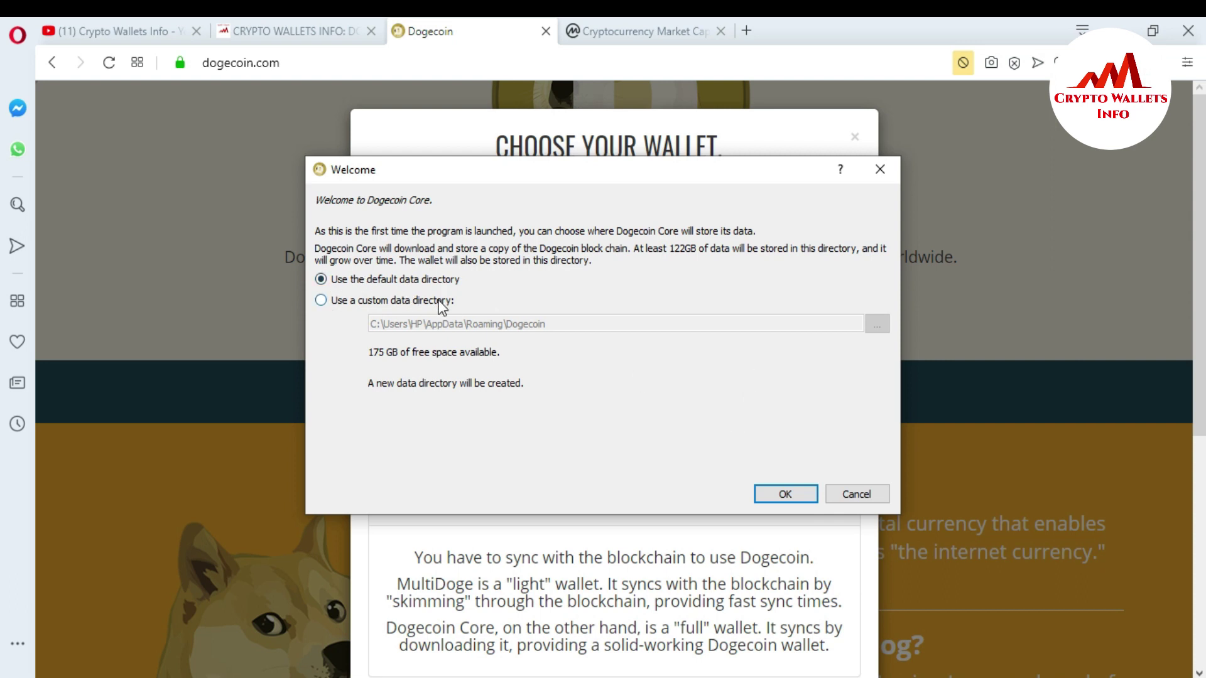
# Accept the default data directory for Dogecoin Core and allow it through the Windows firewall on public networks
pyautogui.click(785, 495)
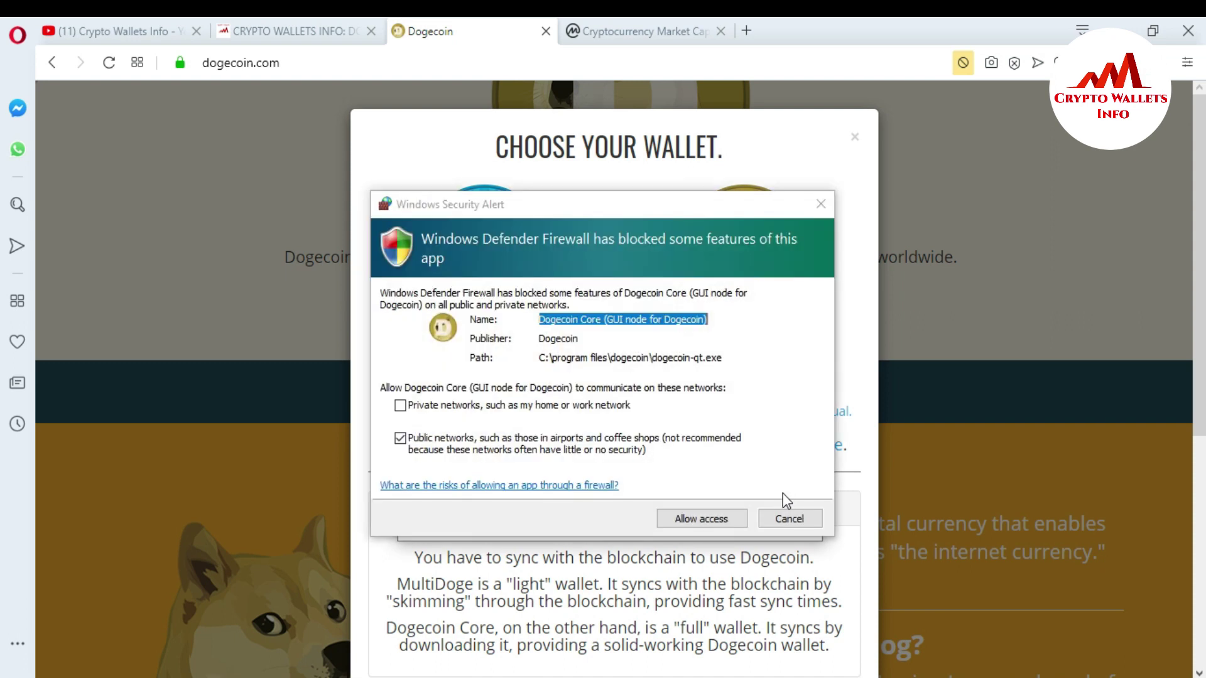
pyautogui.click(703, 514)
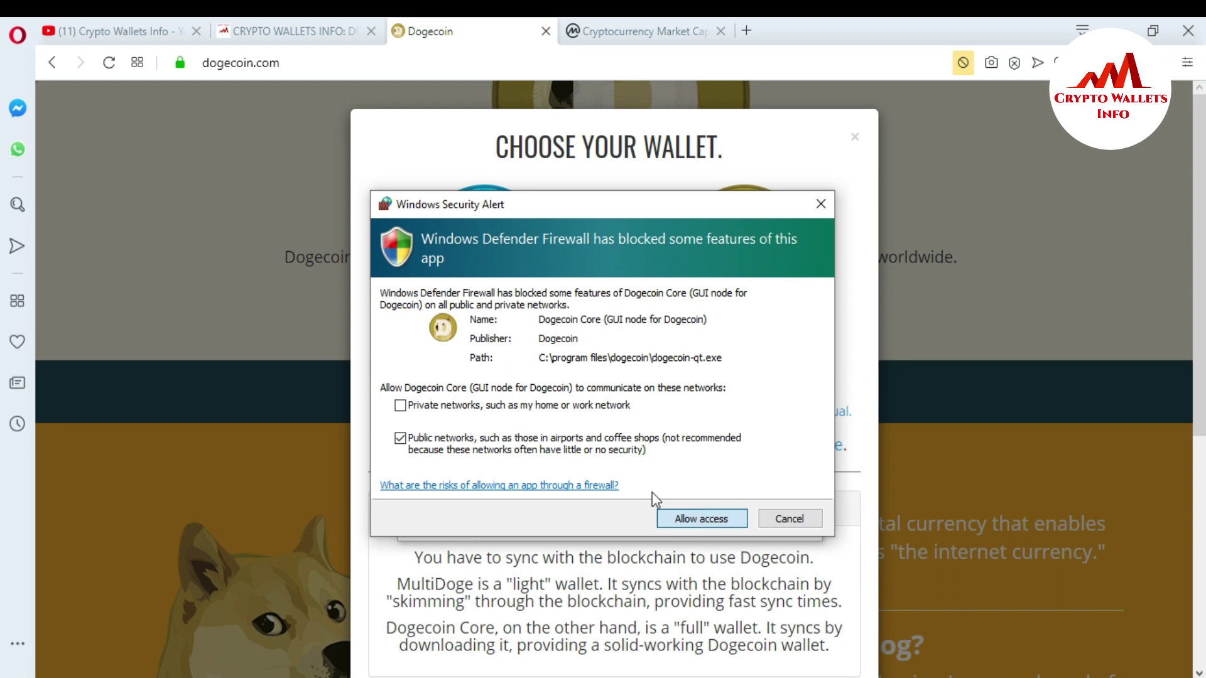
pyautogui.click(706, 521)
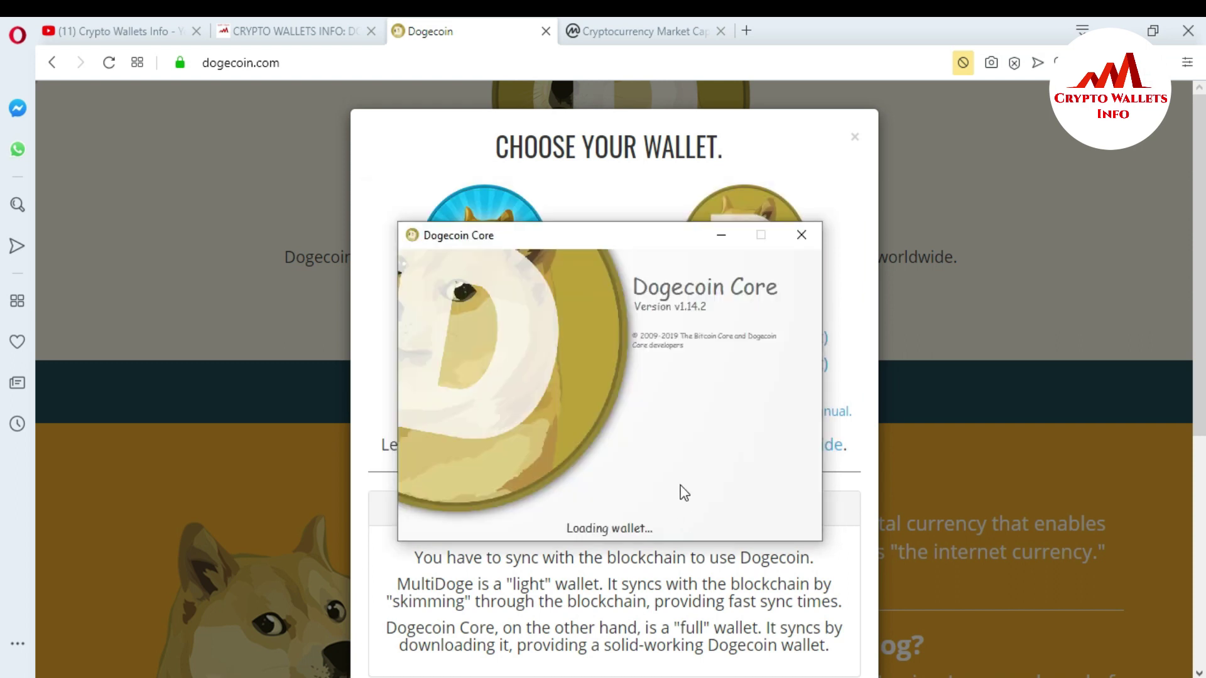